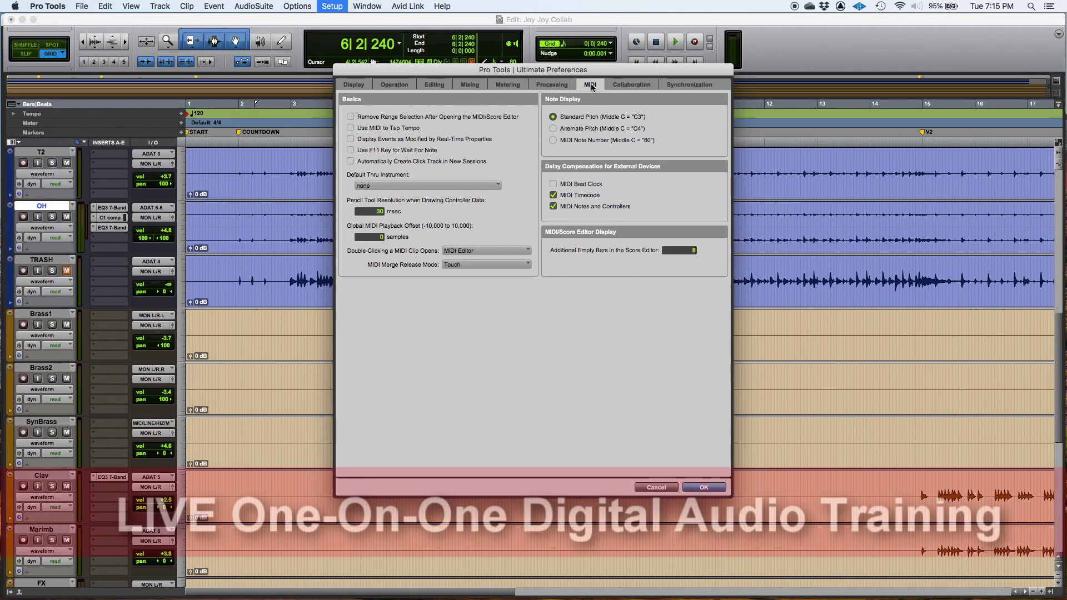
Step: Return to the MIDI tab and enable 'Remove Range Selection After Opening the MIDI/Score Editor'
left_click(632, 85)
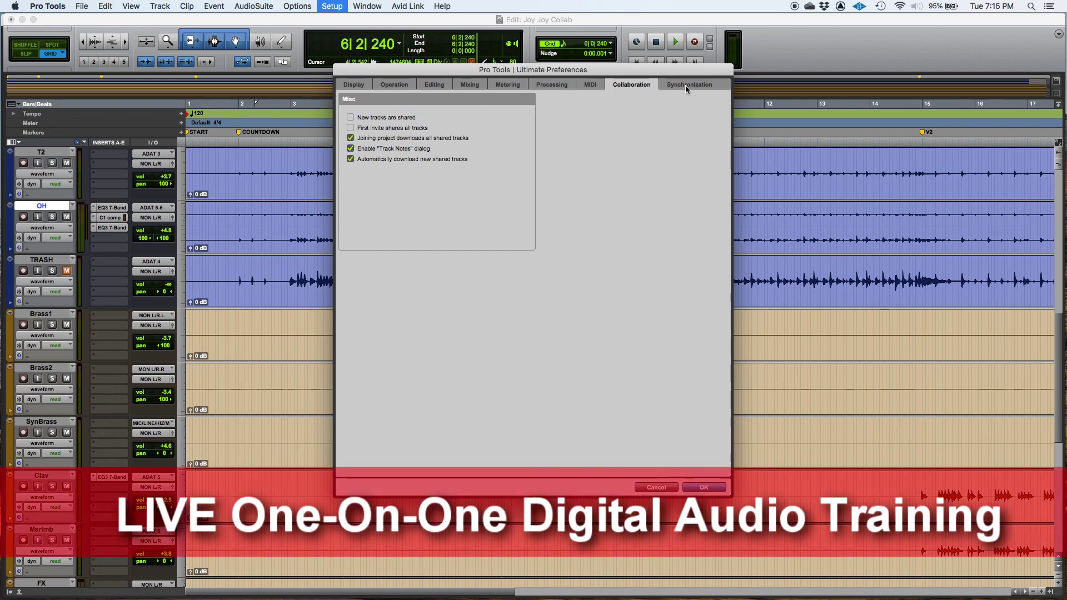
left_click(685, 85)
left_click(600, 85)
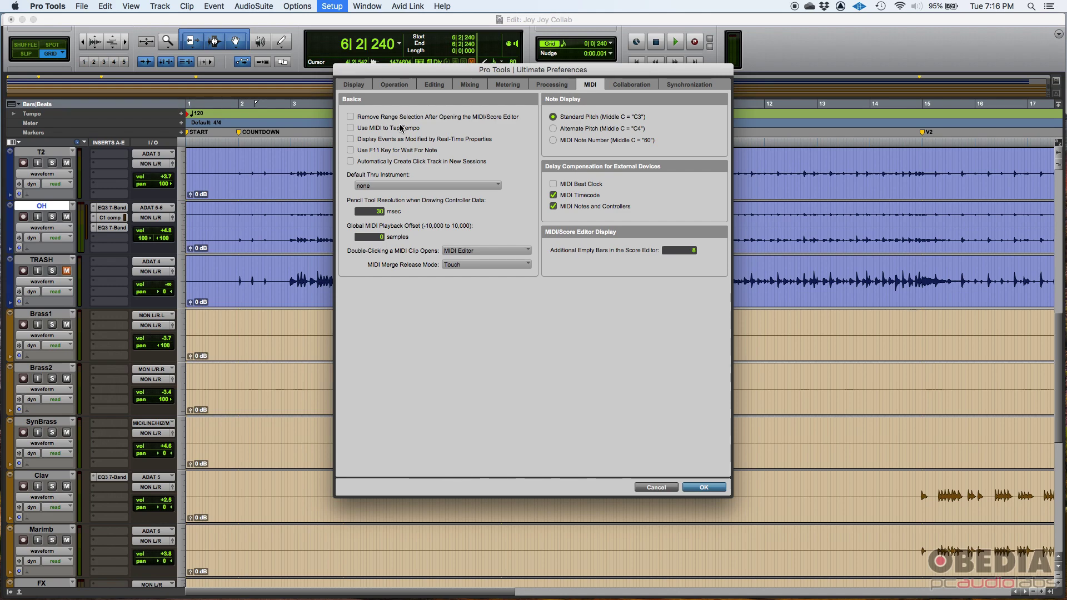
left_click_drag(437, 76, 445, 140)
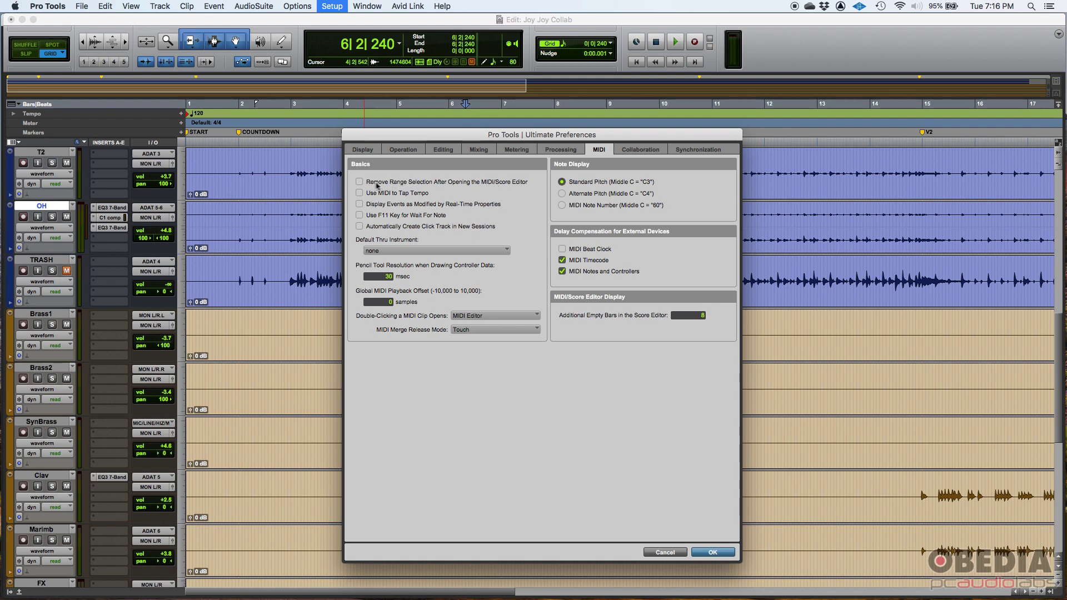
left_click(360, 182)
Step: Uncheck range-selection removal and check 'Automatically Create Click Track in New Sessions'
left_click(360, 182)
left_click(360, 226)
left_click(385, 277)
type("10")
double_click(388, 276)
left_click(388, 303)
left_click(647, 150)
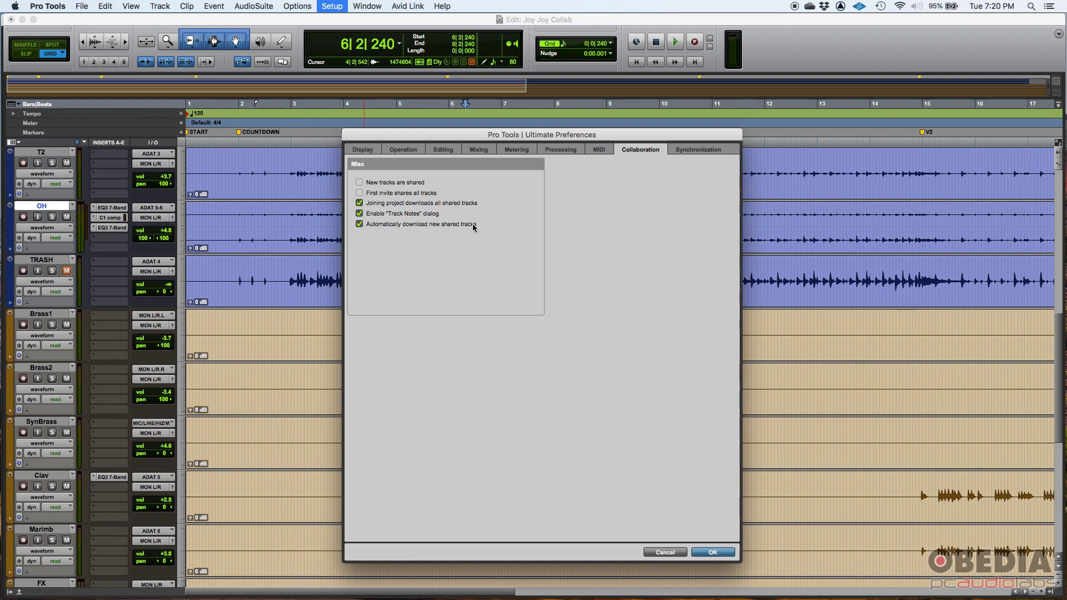
Step: Switch the Preferences dialog to the Synchronization tab
left_click(704, 150)
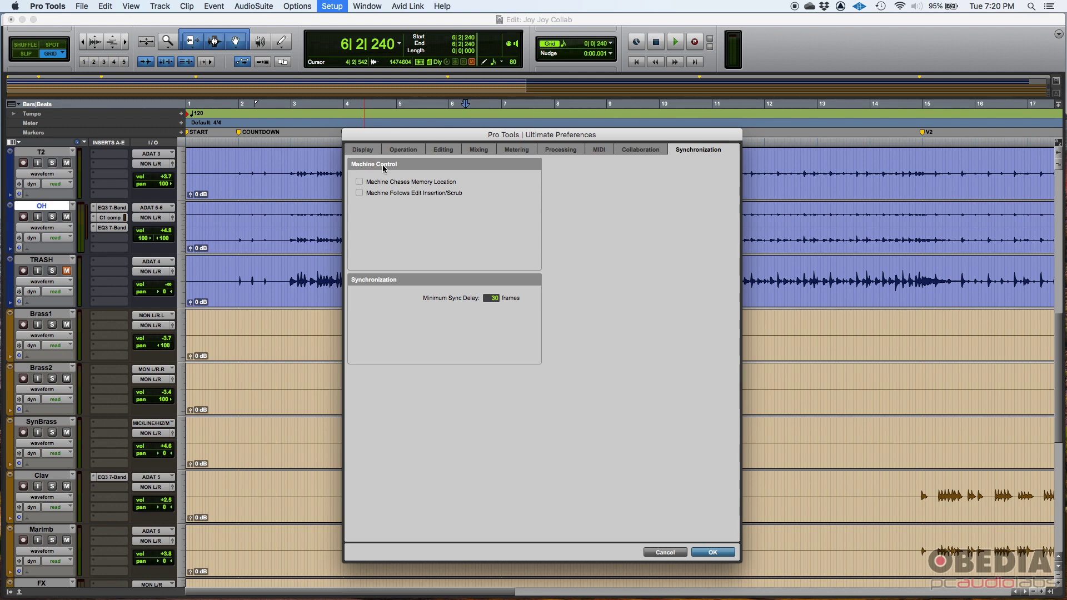
Step: Toggle 'Machine Chases Memory Location' on and back off, leaving it unchecked
left_click_drag(616, 137, 615, 137)
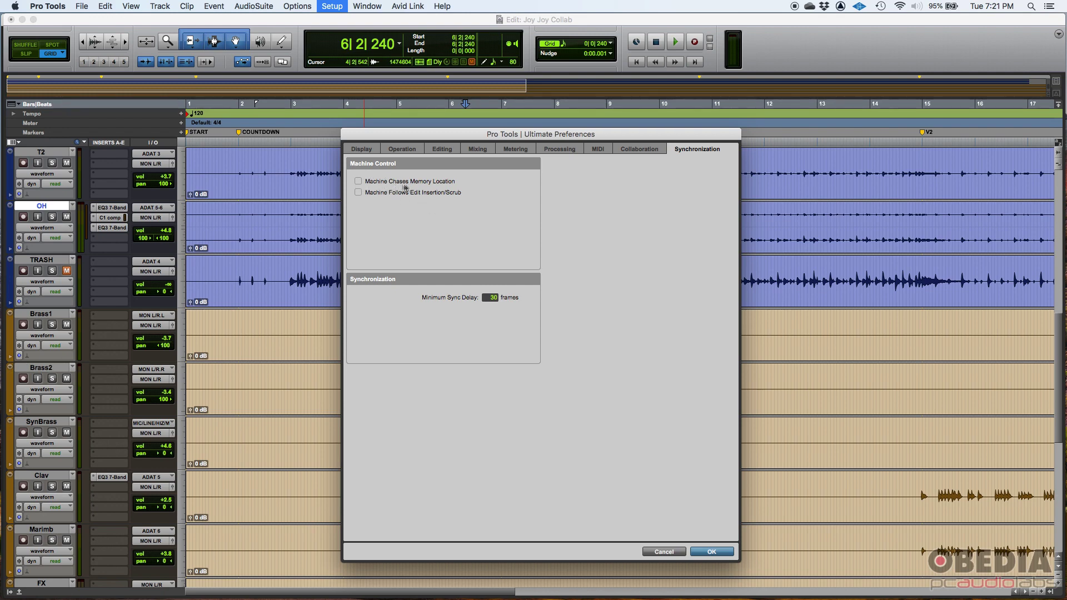
left_click(358, 181)
left_click(358, 182)
left_click(653, 152)
Step: Step back through the tabs to Display, then return to Synchronization with its 30-frame minimum sync delay
left_click(603, 151)
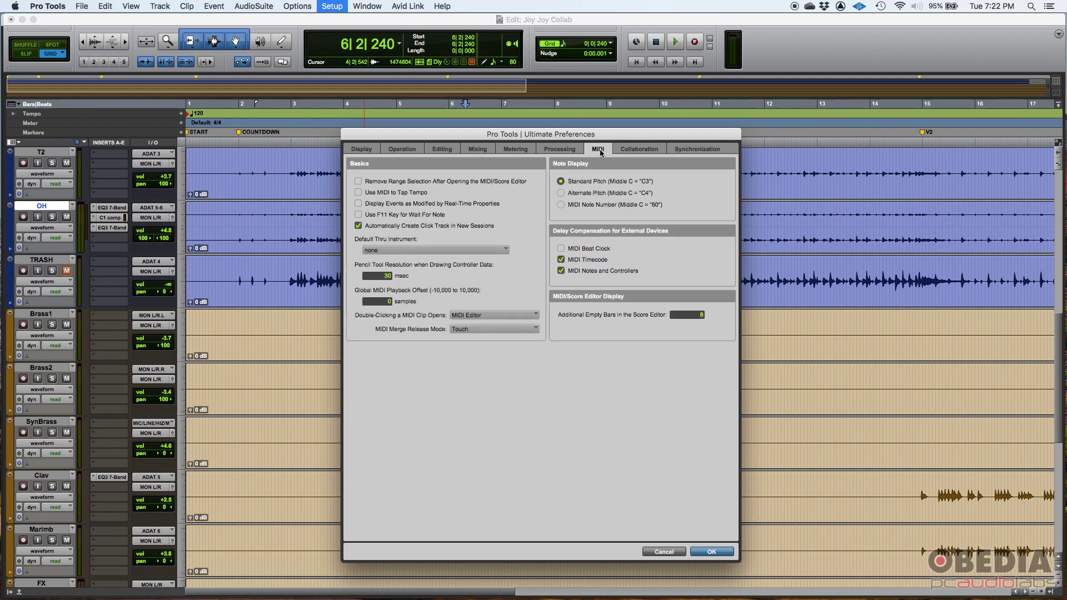
left_click(635, 149)
left_click(677, 151)
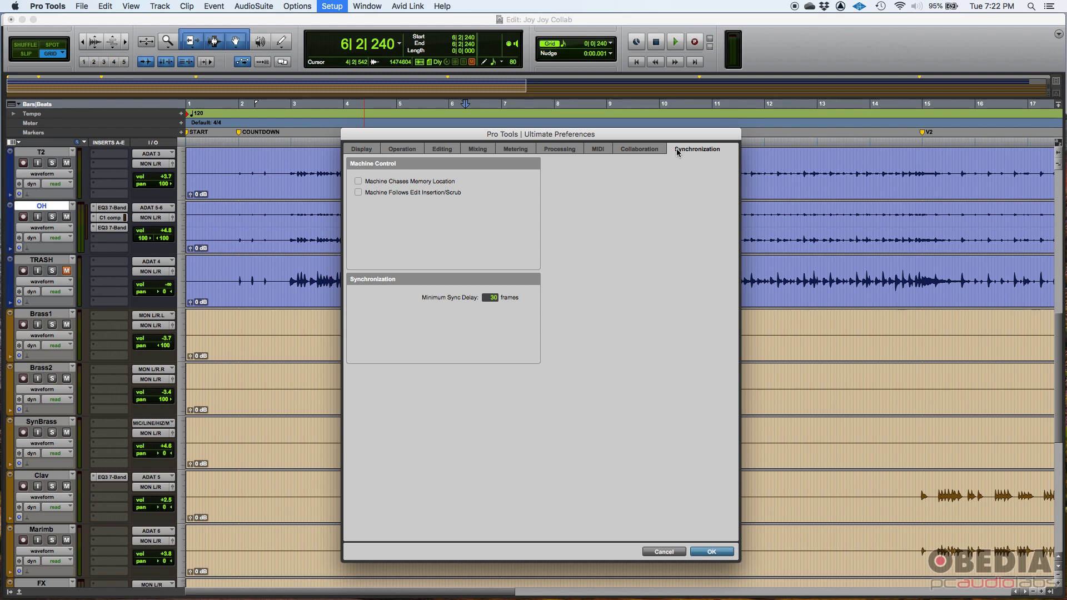
left_click(636, 149)
left_click(598, 149)
left_click(559, 149)
left_click(516, 148)
left_click(470, 149)
left_click(442, 149)
left_click(401, 149)
left_click(362, 149)
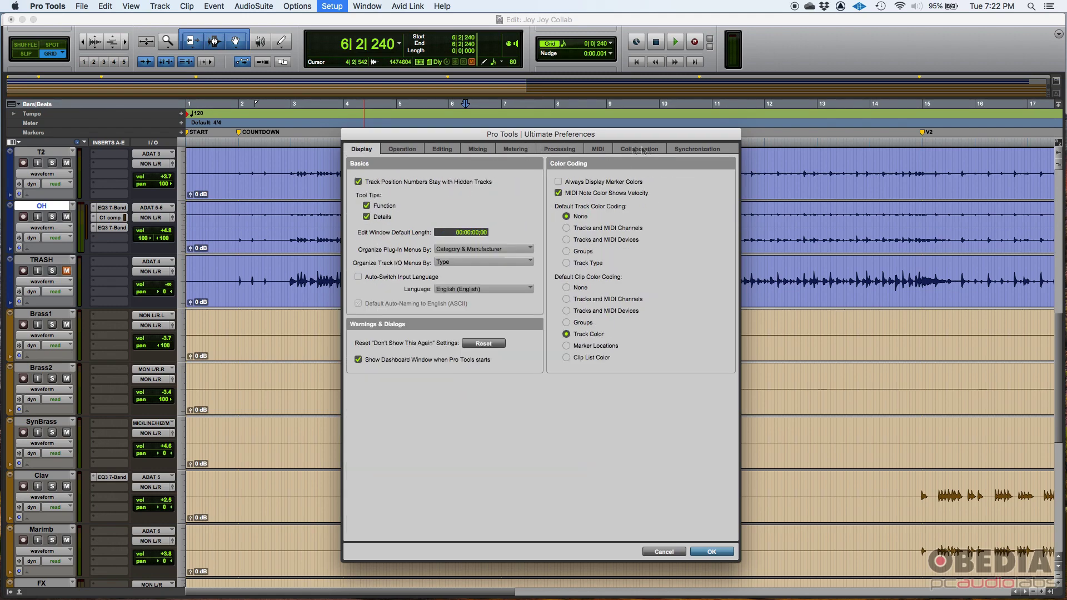
left_click(688, 149)
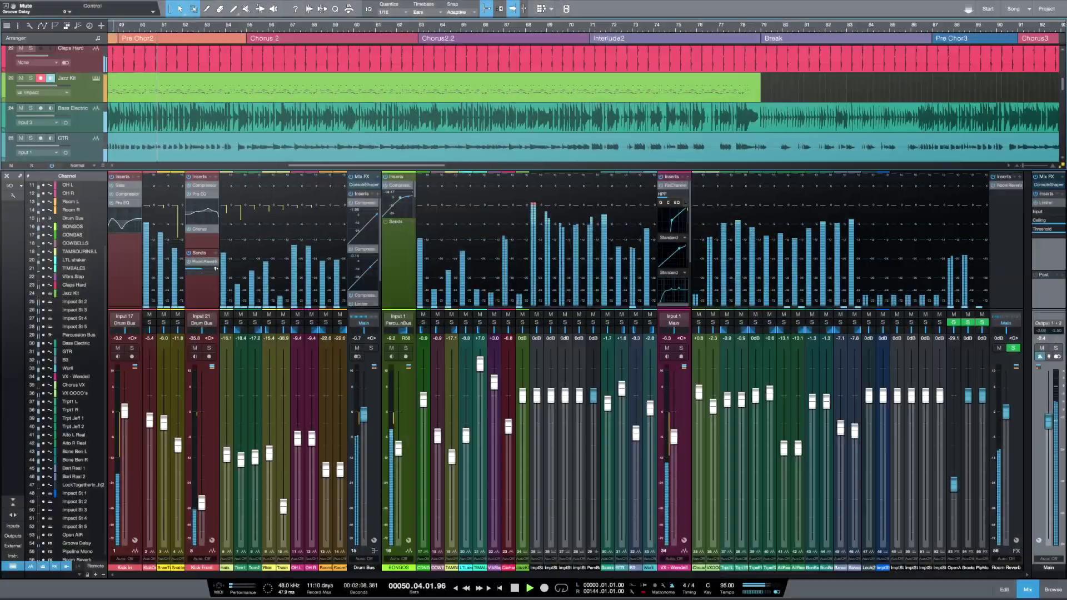
Step: Let the promo play through Studio One, Ableton and Reason clips, ending on Reason's audio preferences
left_click_drag(577, 211, 576, 202)
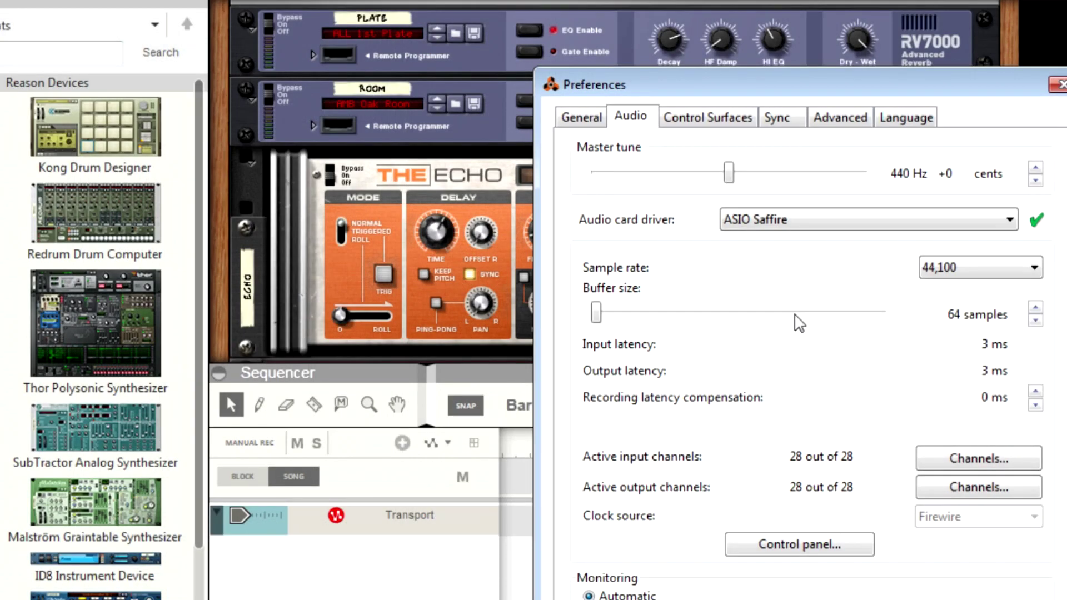
Step: Scroll past Testimonials to the Rates and Services pricing tables for bundles and subscriptions
scroll(661, 248, "down", 20)
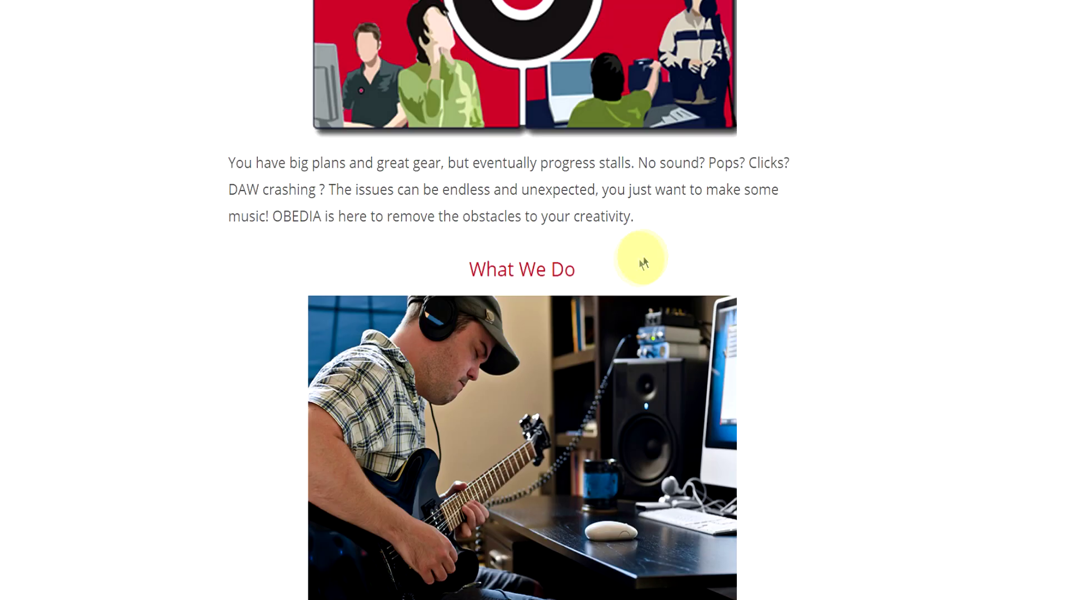
scroll(632, 272, "down", 15)
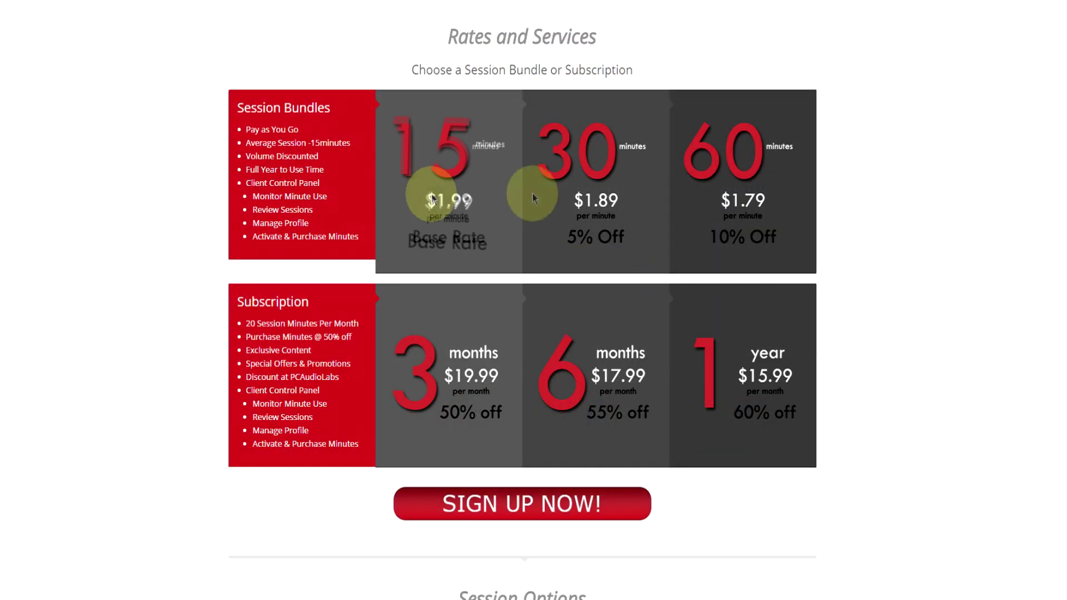